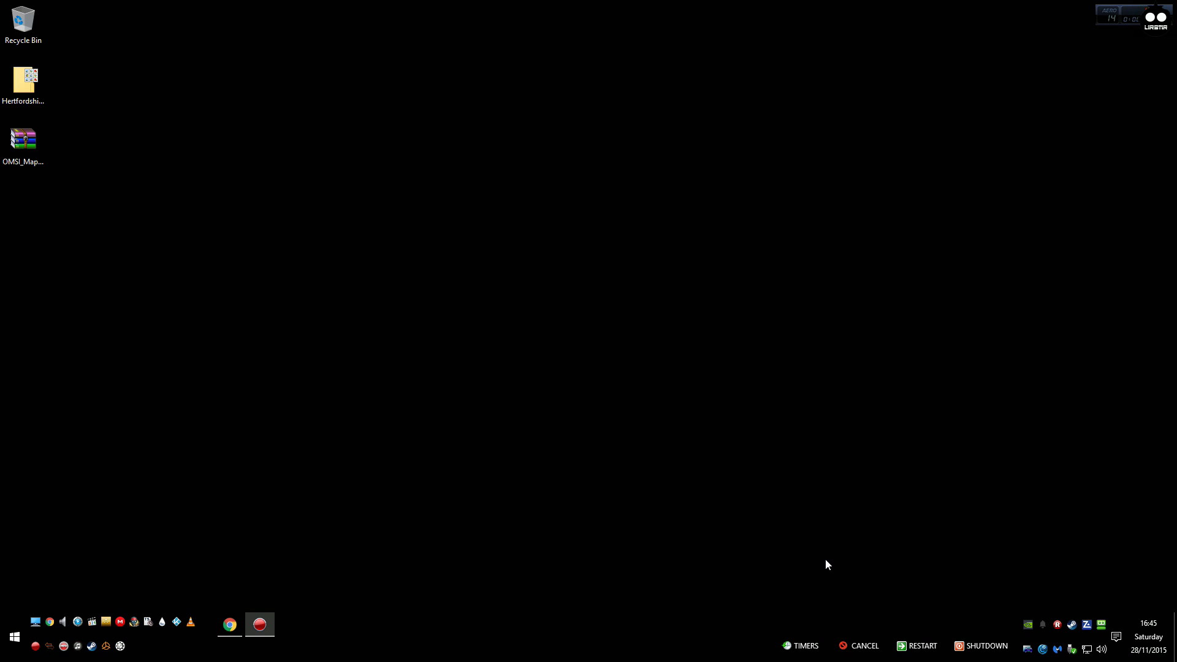
Step: Switch to Chrome and download the Hertfordshire map archive to the desktop
mouse_move(247, 625)
click(230, 625)
click(856, 505)
click(909, 393)
click(1018, 575)
click(384, 76)
click(969, 66)
Step: Move the Hertfordshire archive to an empty area of the desktop and extract it to its own folder
drag(8, 105, 304, 168)
right_click(305, 163)
mouse_move(334, 197)
click(575, 225)
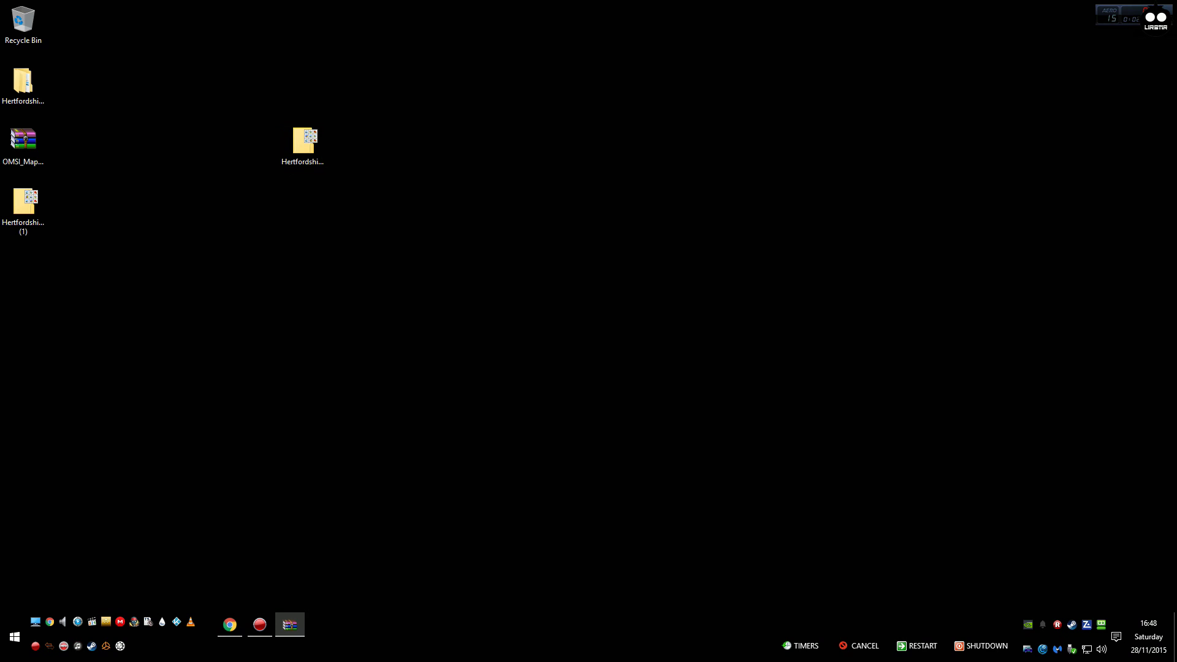
Step: Place the extracted Hertfordshire_V3 folder below its archive and open it down to the OMSI 2 subfolder
drag(22, 82, 295, 229)
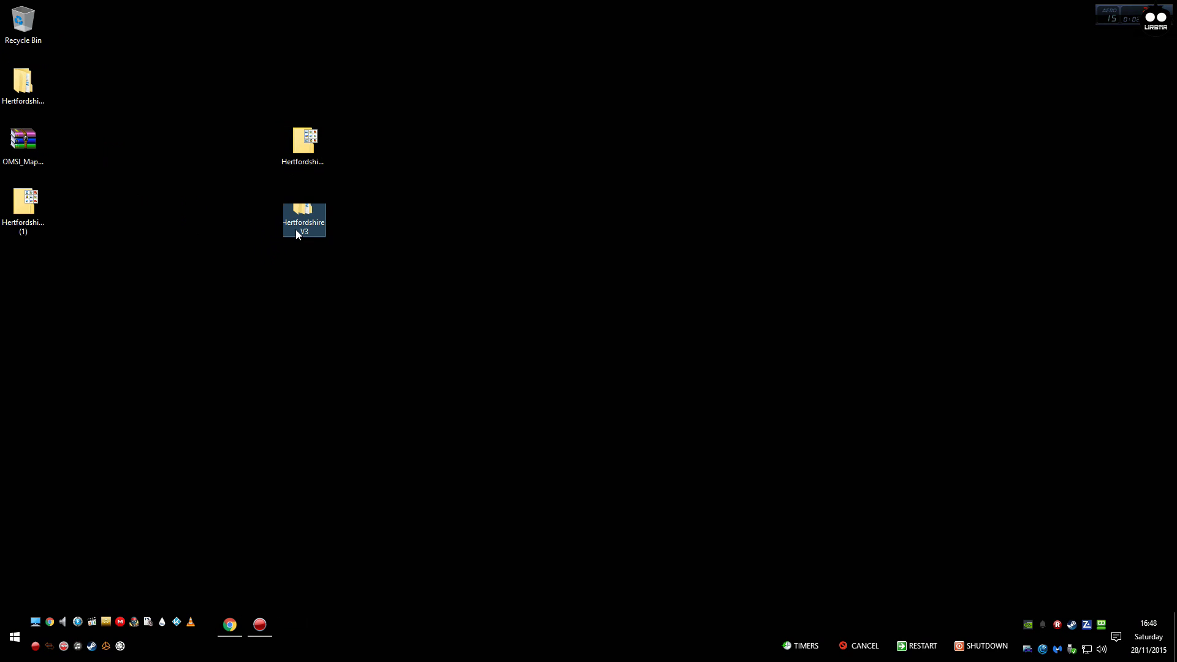
double_click(296, 229)
click(501, 224)
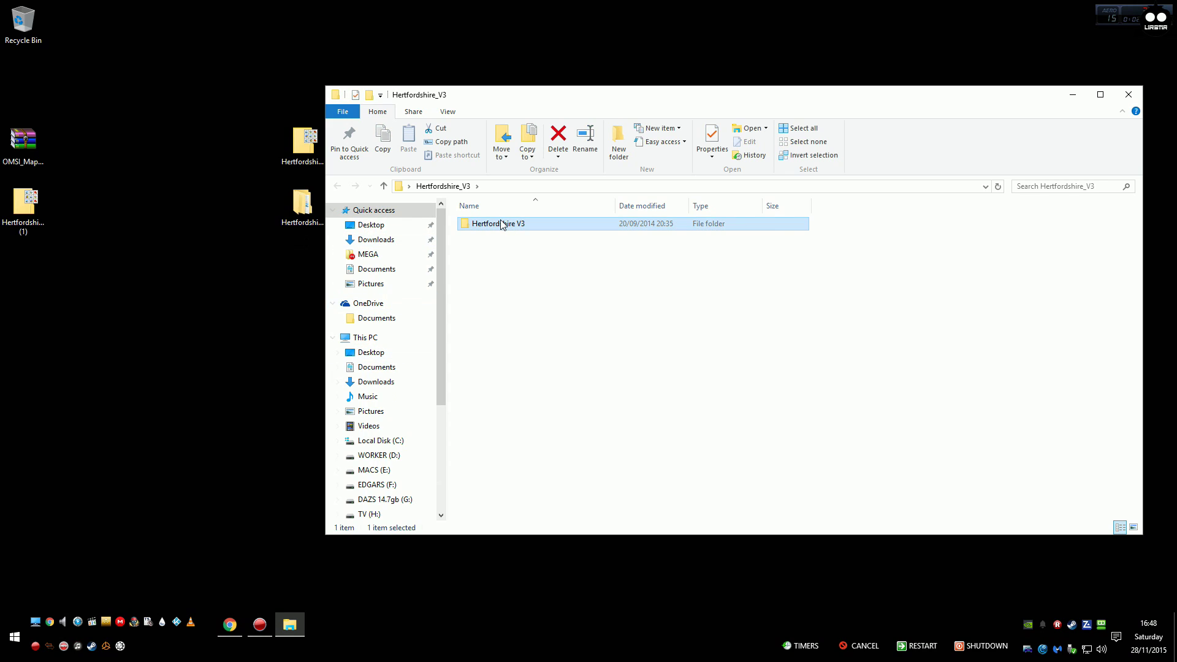
double_click(501, 225)
double_click(501, 224)
drag(579, 99, 600, 101)
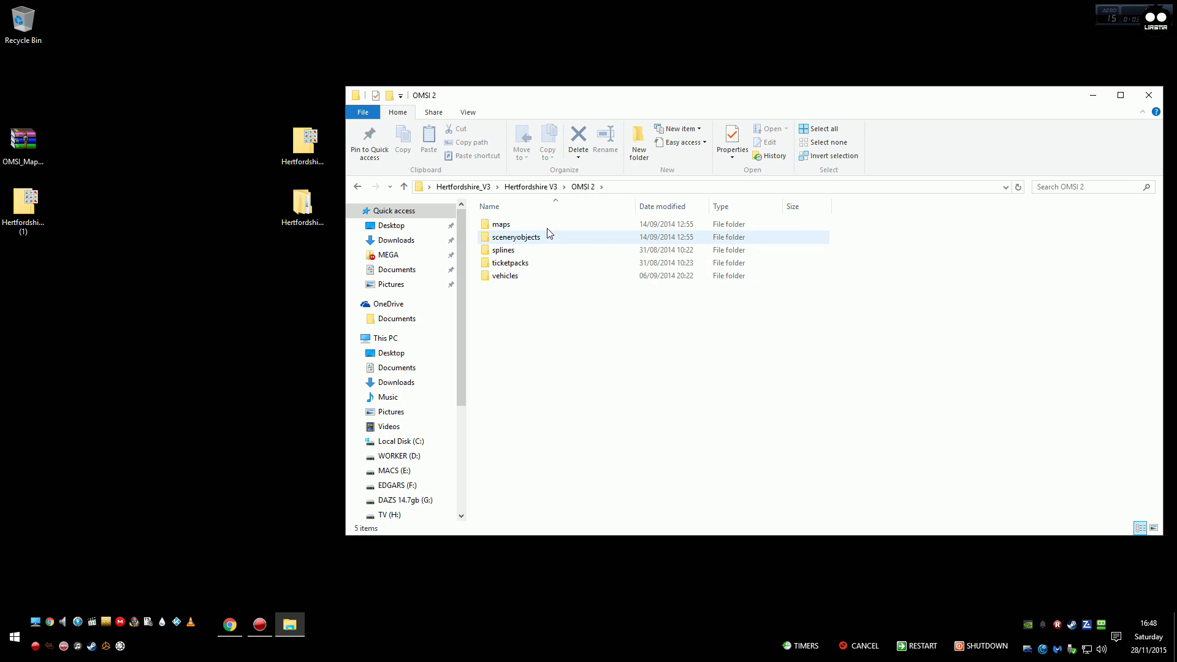
Step: Open Steam\SteamApps\common\OMSI 2 on the GAMES (U:) drive in a second window and arrange both windows side by side
click(37, 621)
double_click(245, 233)
double_click(427, 158)
double_click(340, 142)
double_click(339, 139)
double_click(298, 345)
click(1078, 293)
drag(735, 105, 964, 23)
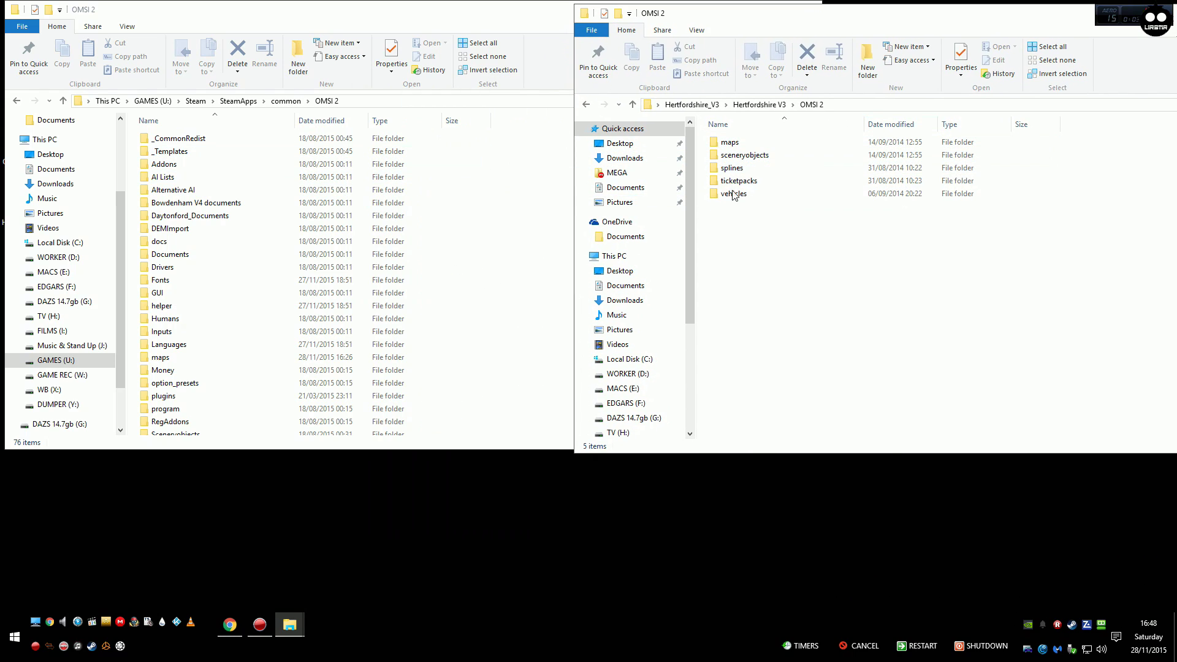
Step: Copy the maps, sceneryobjects, splines, ticketpacks and vehicles folders into the Steam OMSI 2 installation folder
drag(734, 210, 731, 144)
right_click(728, 144)
click(538, 163)
drag(713, 145, 512, 178)
click(523, 186)
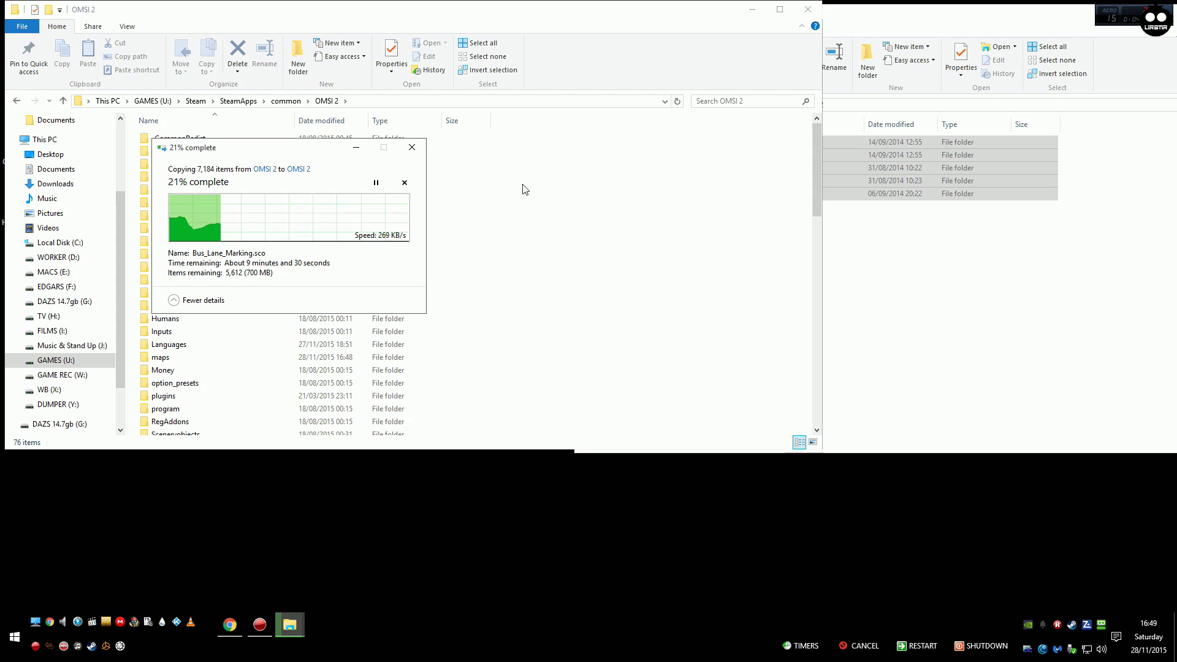
click(346, 209)
click(586, 249)
Step: In the downloaded vehicles folder, open "Copy contents of this folder to any bus you want to use" and select the HOF file
click(913, 288)
double_click(742, 195)
double_click(763, 145)
click(768, 146)
Step: Open the HH109_Stadtgelenkbus1999_VHH bus folder inside the game installation's Vehicles folder
click(481, 164)
scroll(481, 169, down, 8)
scroll(481, 175, down, 1)
double_click(258, 267)
drag(819, 130, 809, 289)
mouse_move(242, 178)
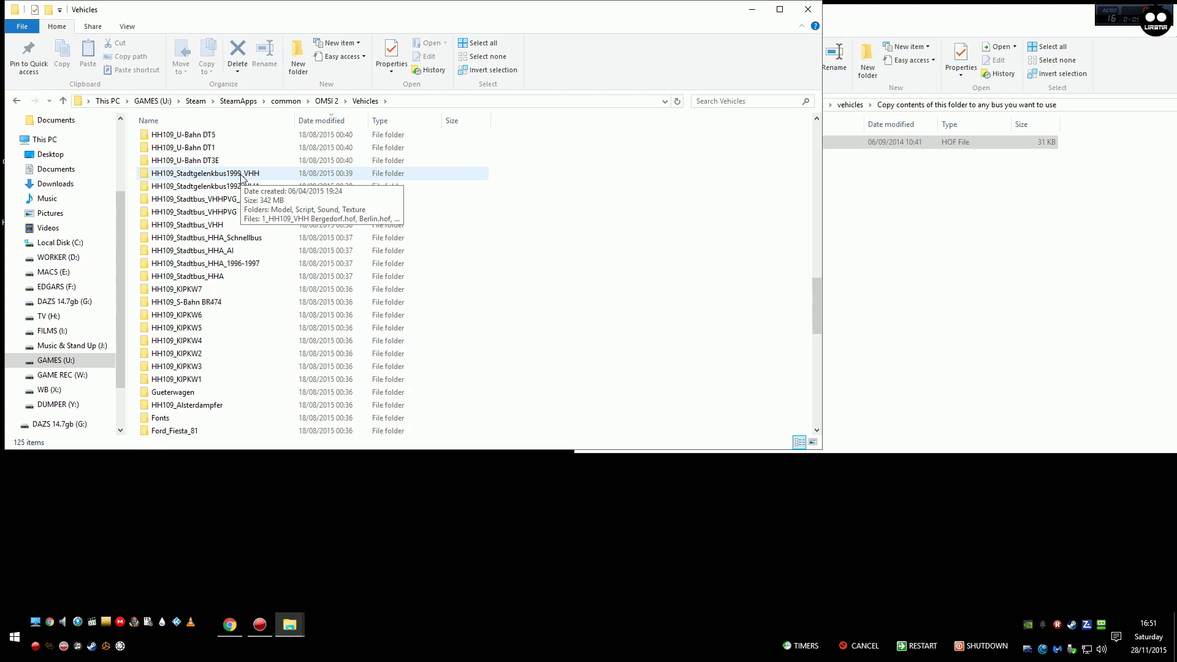
double_click(241, 174)
Step: Copy Hertfordshire.hof from the downloaded files into the HH109_Stadtgelenkbus1999_VHH bus folder
click(904, 192)
drag(749, 146, 548, 203)
click(550, 208)
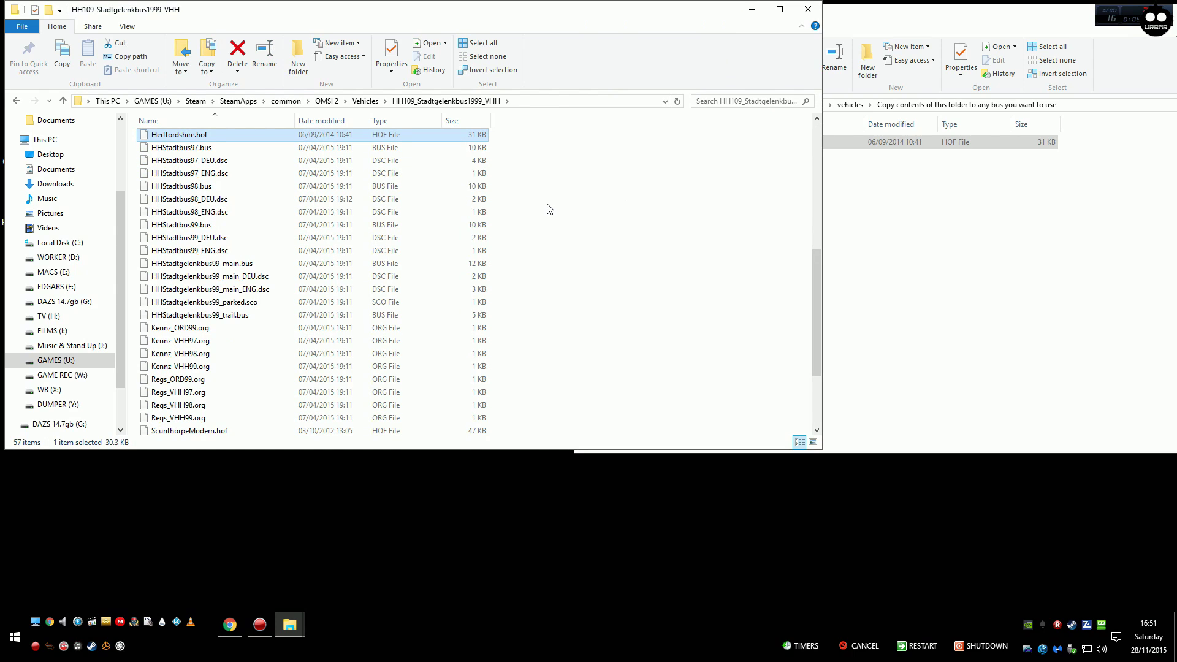
Step: Close both File Explorer windows
click(808, 14)
drag(872, 18, 501, 29)
click(1020, 26)
Step: Extract the OMSI_Map_Tools archive on the desktop and open the resulting OMSI_Map_Tools_v3point1 folder
drag(307, 268, 307, 268)
right_click(306, 266)
mouse_move(415, 293)
click(515, 318)
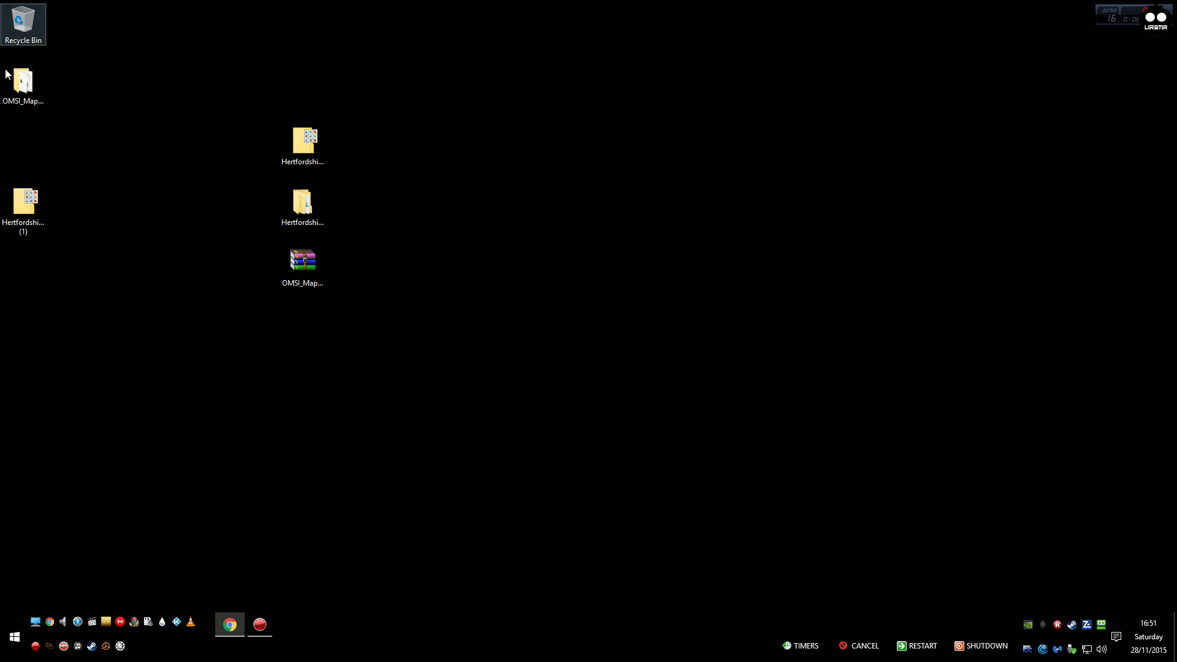
drag(22, 83, 292, 322)
double_click(291, 322)
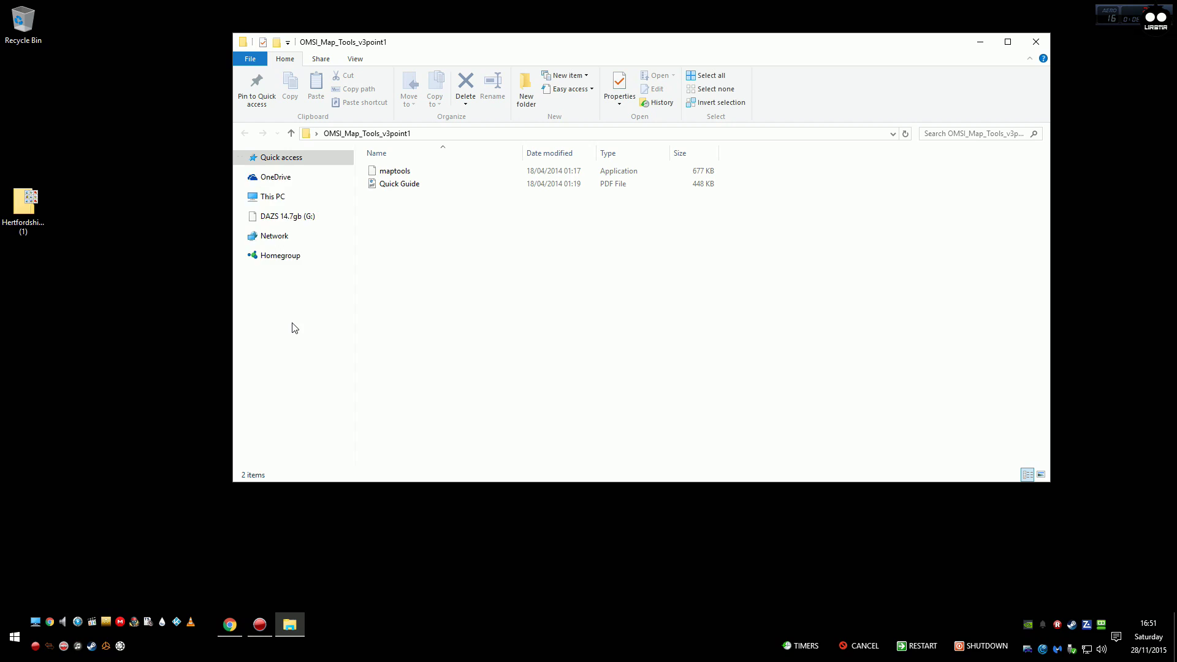
Step: Launch the maptools application and open its map folder selection
double_click(415, 171)
drag(443, 54, 533, 217)
click(754, 239)
click(1065, 596)
Step: Expand the folder tree on the GAMES (U:) drive down to the OMSI 2 installation's maps folder
drag(671, 309, 672, 354)
scroll(669, 352, up, 1)
click(559, 309)
double_click(559, 310)
scroll(670, 347, down, 3)
double_click(559, 287)
double_click(588, 299)
double_click(590, 308)
scroll(672, 318, down, 4)
double_click(593, 320)
mouse_move(672, 308)
mouse_down()
mouse_move(673, 326)
mouse_move(671, 314)
mouse_up()
click(603, 276)
double_click(608, 276)
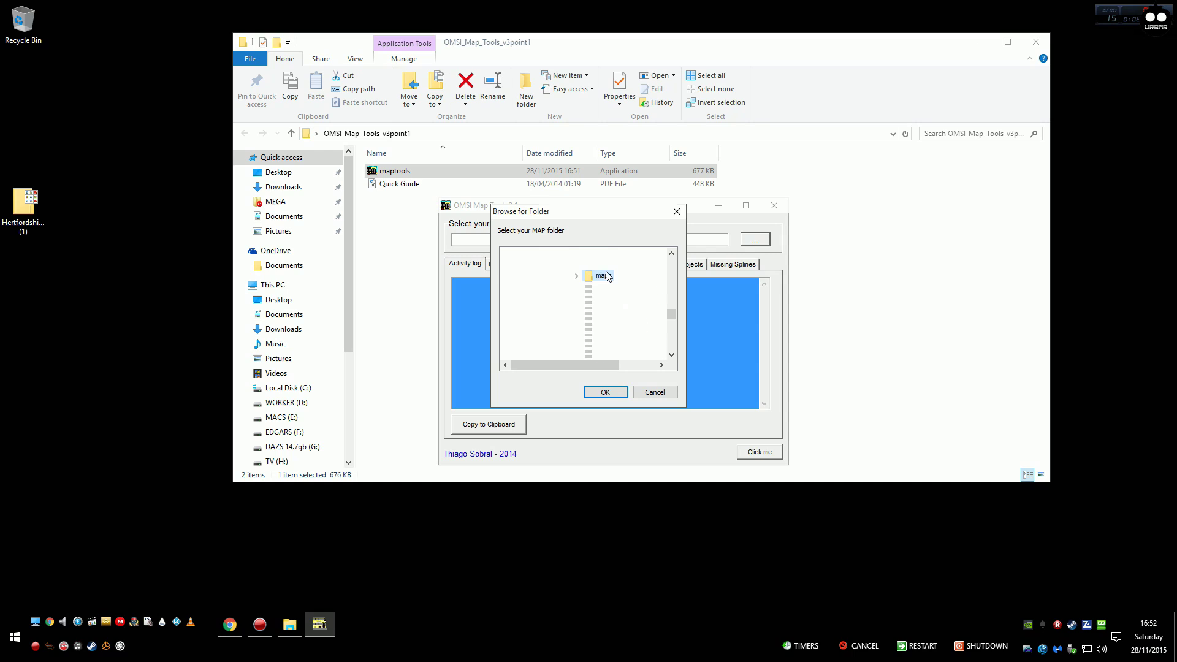
Step: Choose the Hertfordshire map folder to run the analysis on, and dismiss the end-of-analysis notice
click(642, 332)
click(613, 393)
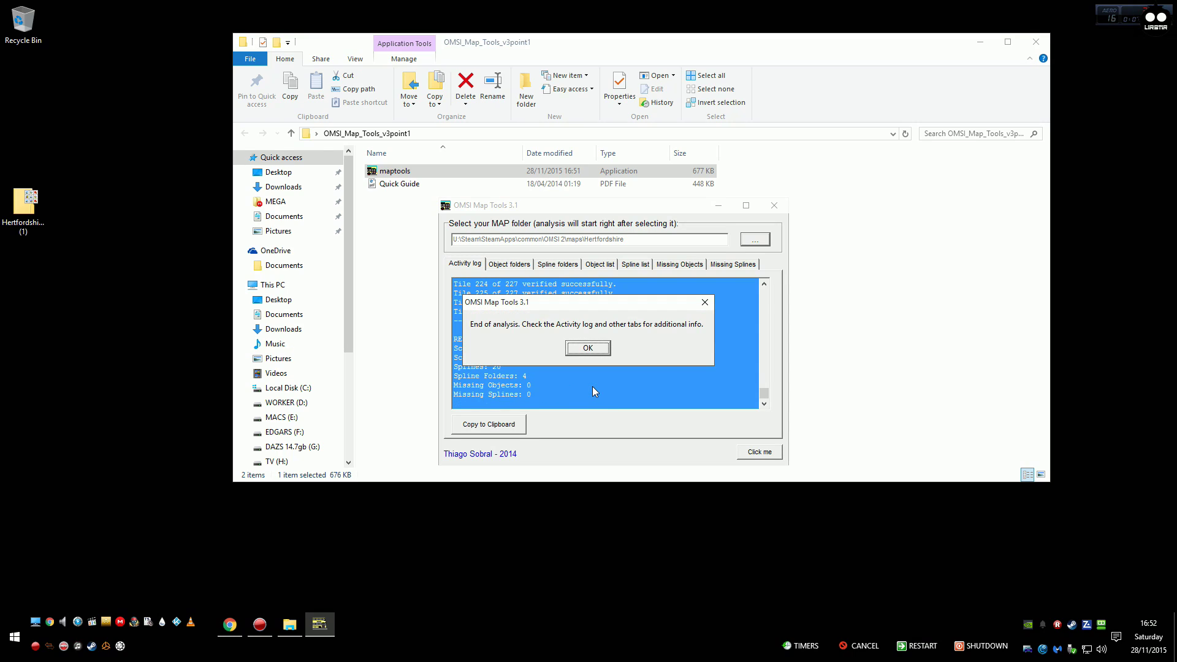
click(579, 347)
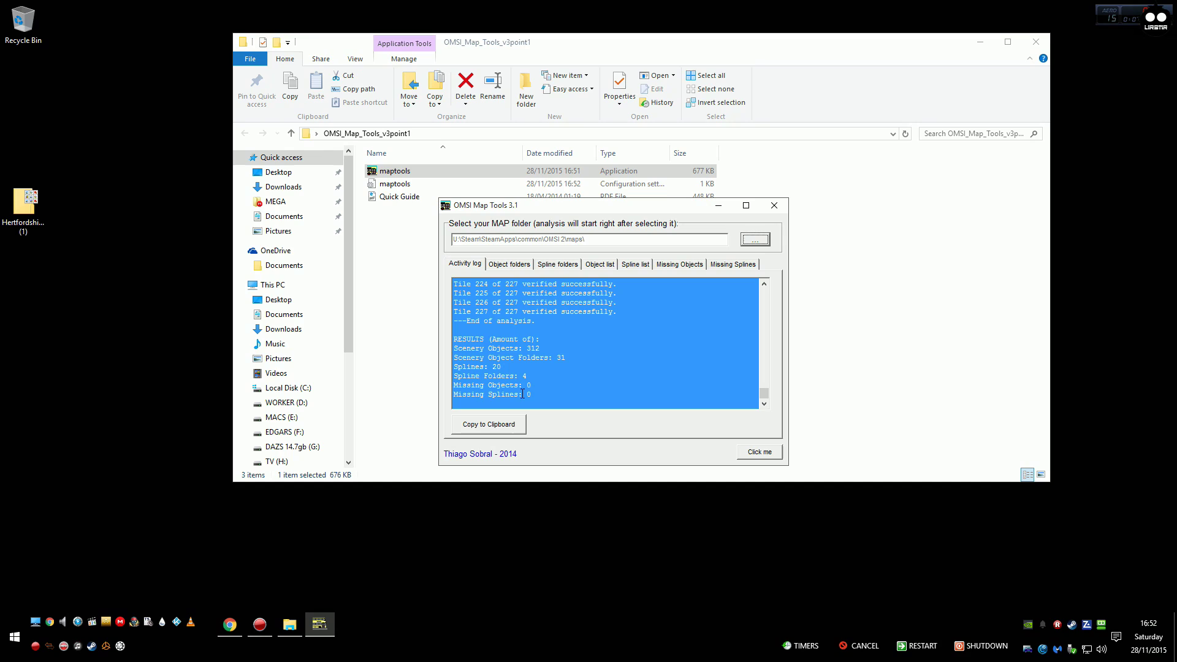
Step: Check the missing objects, missing splines and object folders lists of the analysis, and close OMSI Map Tools
click(677, 265)
click(731, 264)
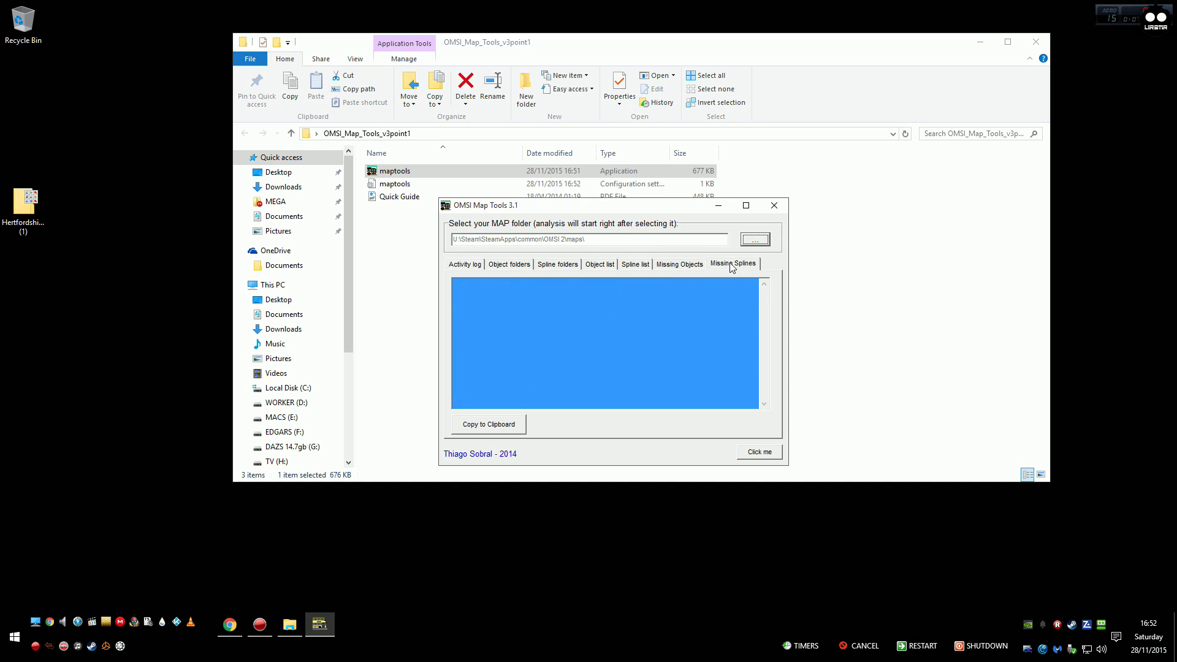
click(693, 266)
click(509, 264)
click(774, 205)
Step: Launch OMSI 2 through Steam and set the Hertfordshire V3 map to load without buses
right_click(1071, 625)
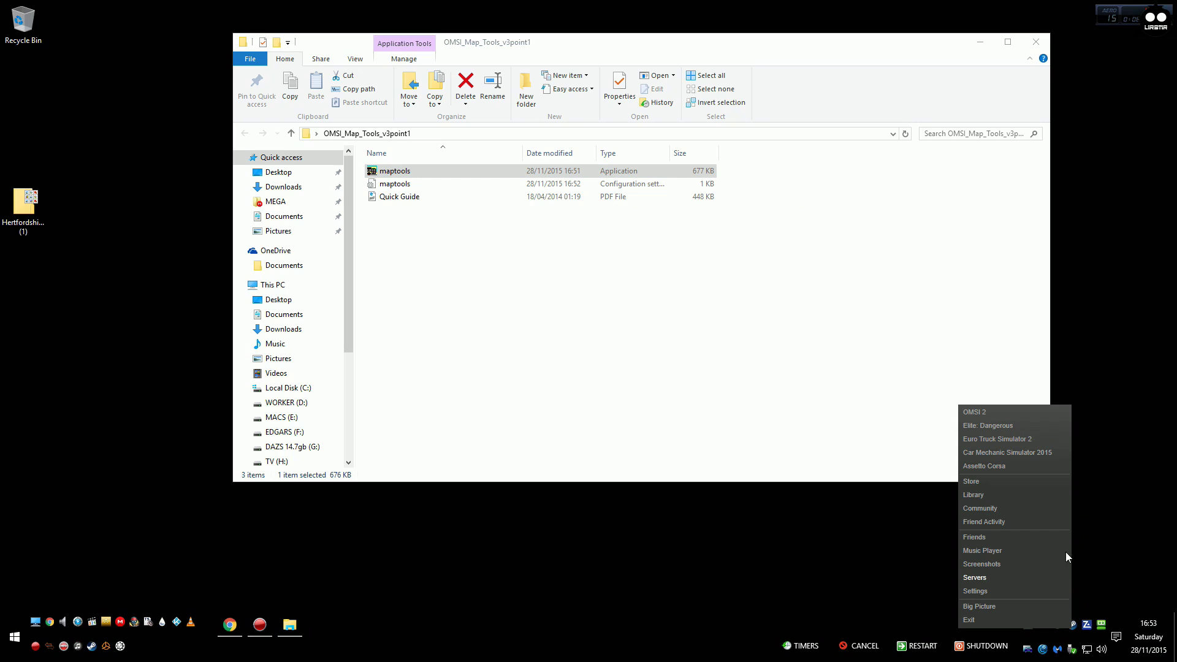
click(1035, 413)
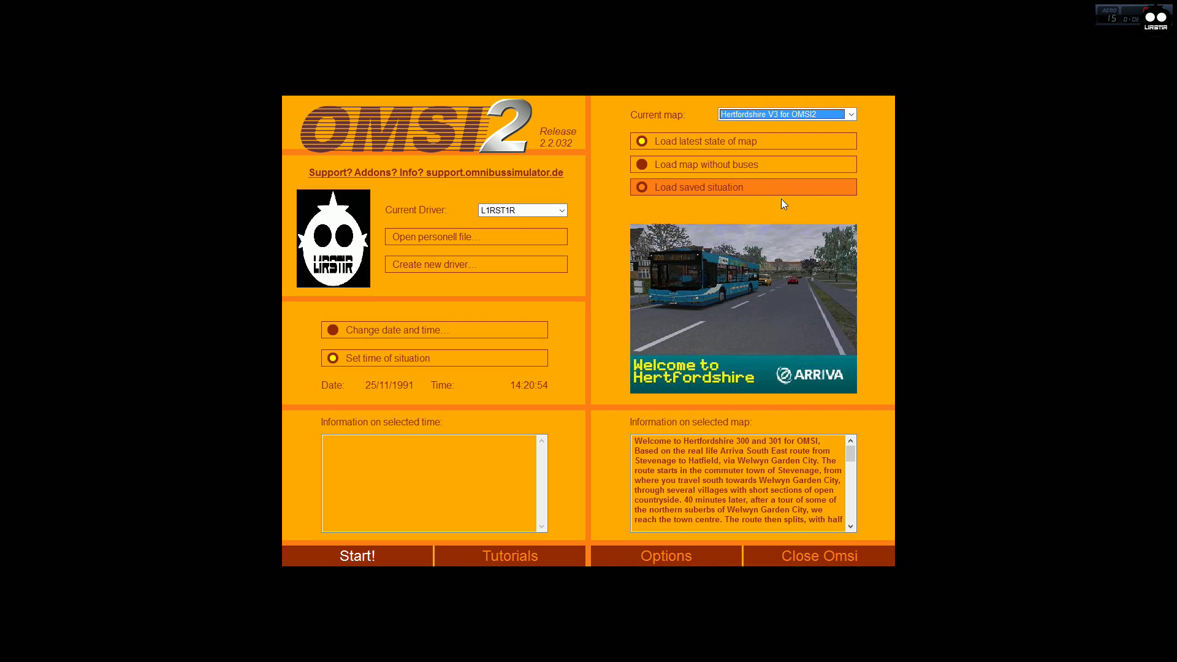
click(749, 164)
Step: Switch the start to a changed date and time, and start the map at the HATFIELD Gallaria entry point
click(397, 331)
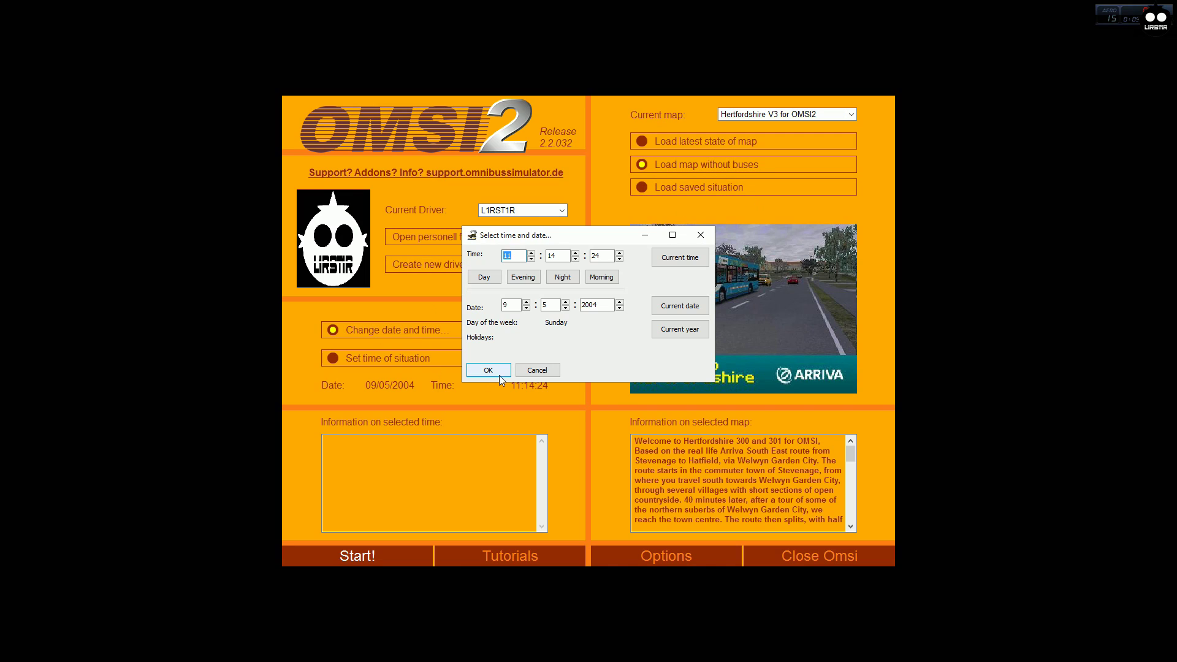
click(536, 372)
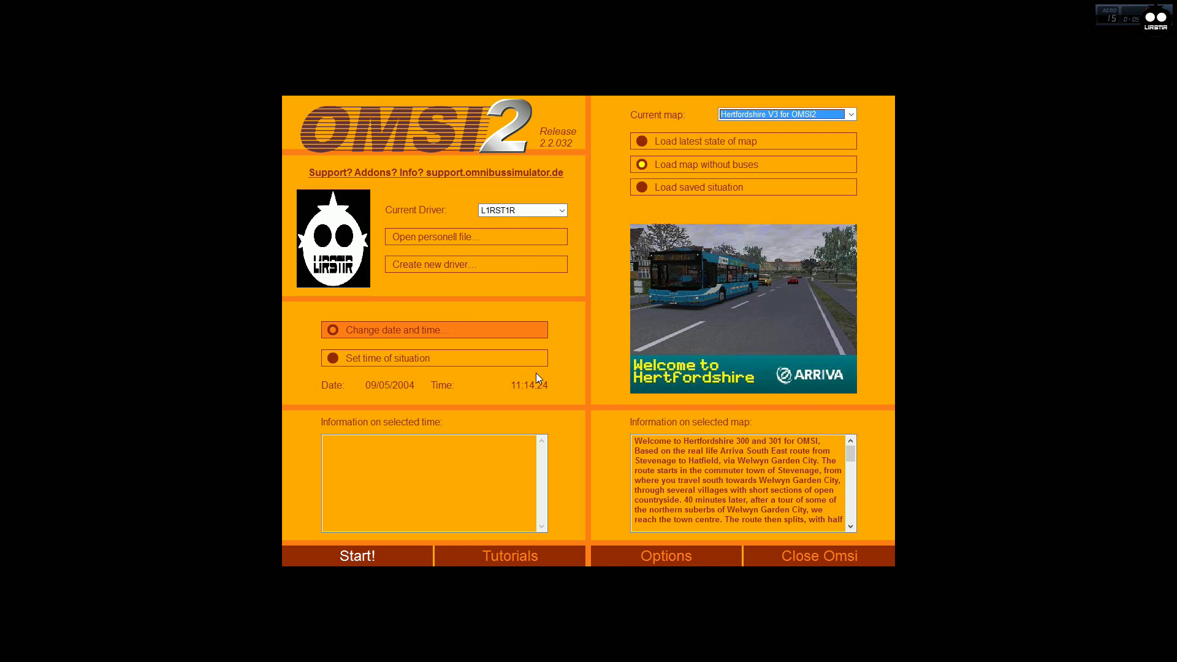
click(358, 555)
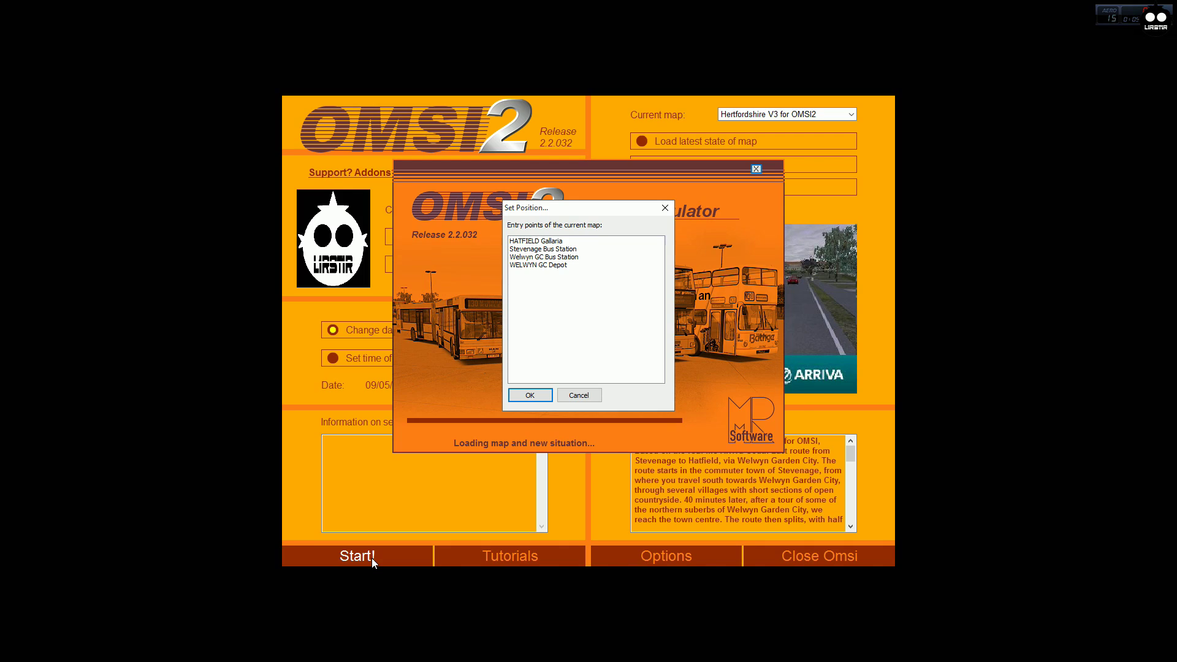
click(555, 242)
click(548, 392)
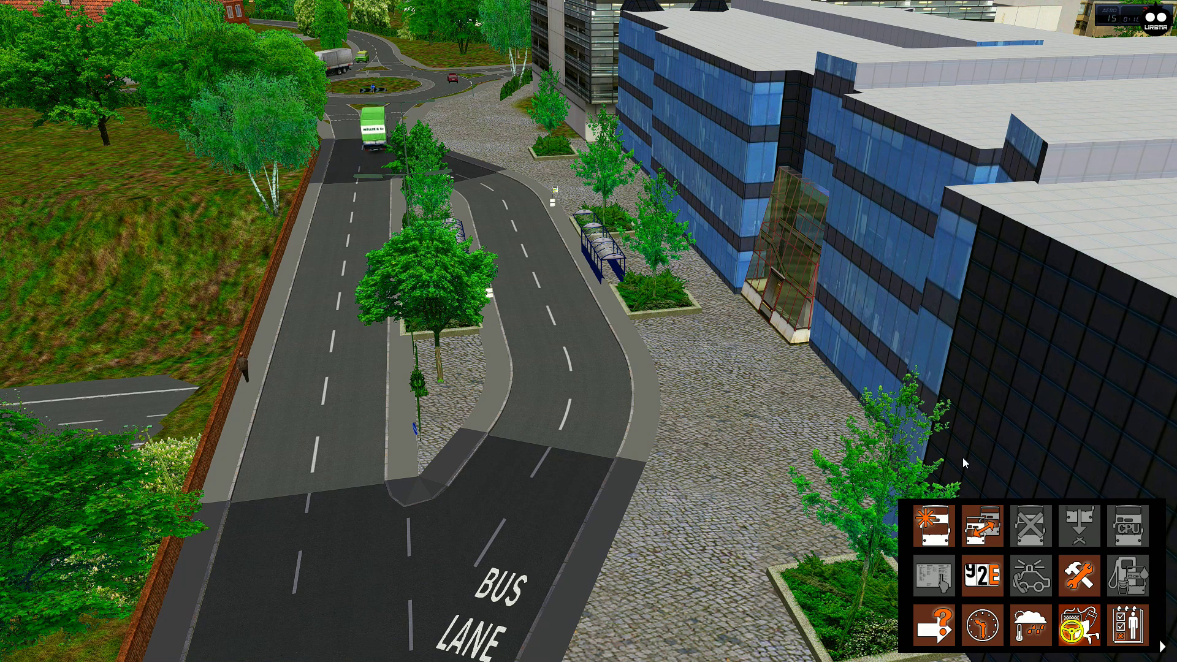
Step: Choose a new bus and place it on the map at the Hatfield entry point
click(930, 525)
click(583, 340)
click(573, 367)
scroll(542, 380, up, 2)
click(434, 423)
click(538, 395)
key(Return)
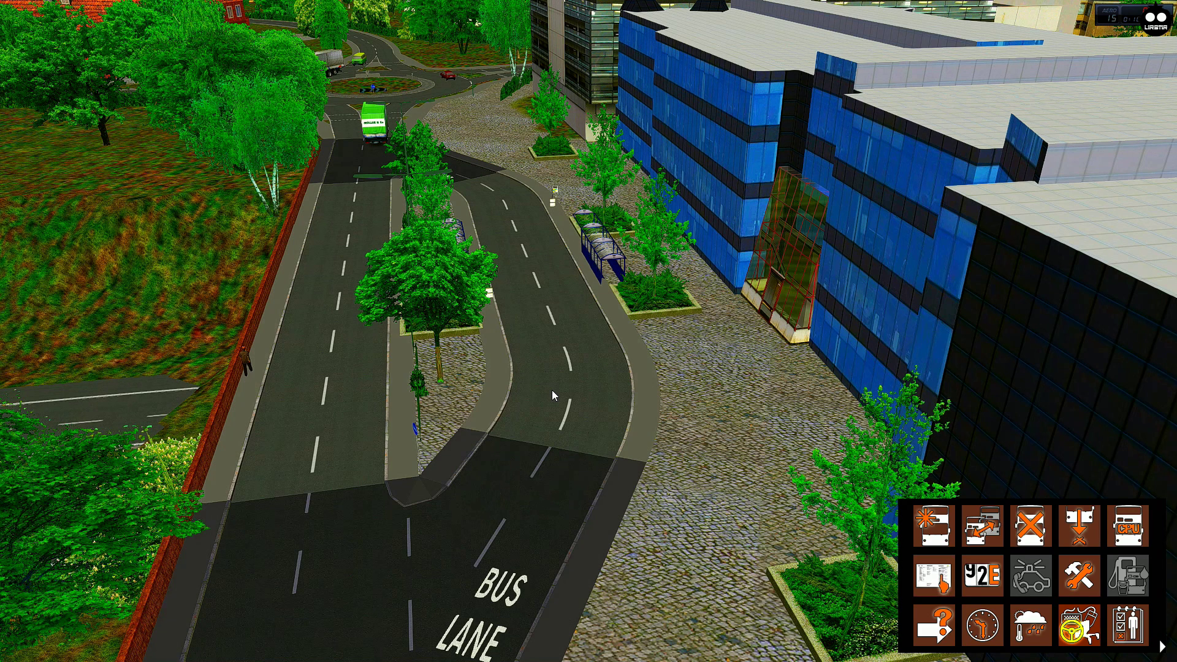
Step: Change the camera to the driver's view inside the bus
key(F2)
key(ctrl+s)
key(F1)
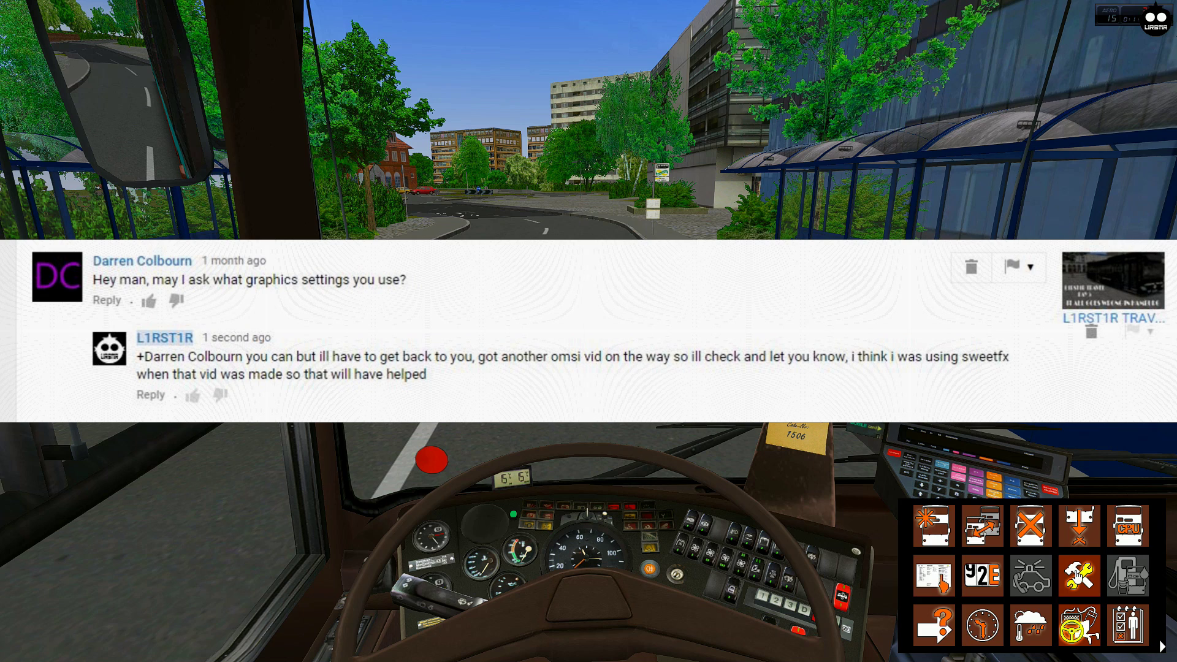
Step: Open the game options and examine the Graphics settings, including object and map complexity
click(1076, 589)
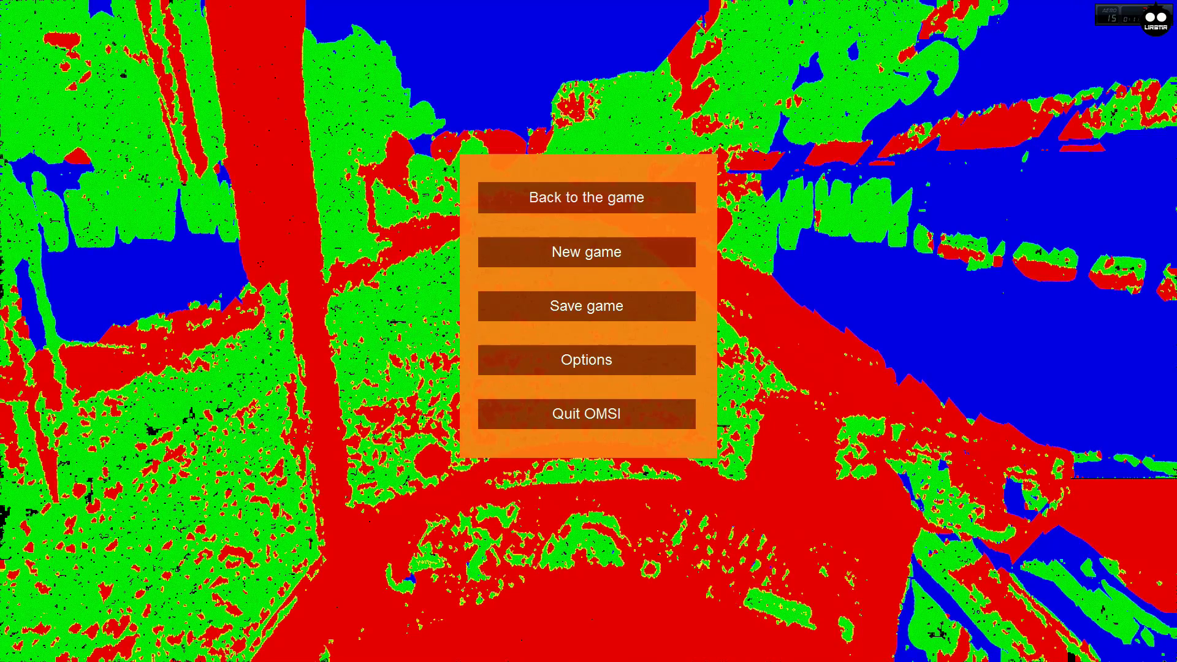
click(621, 367)
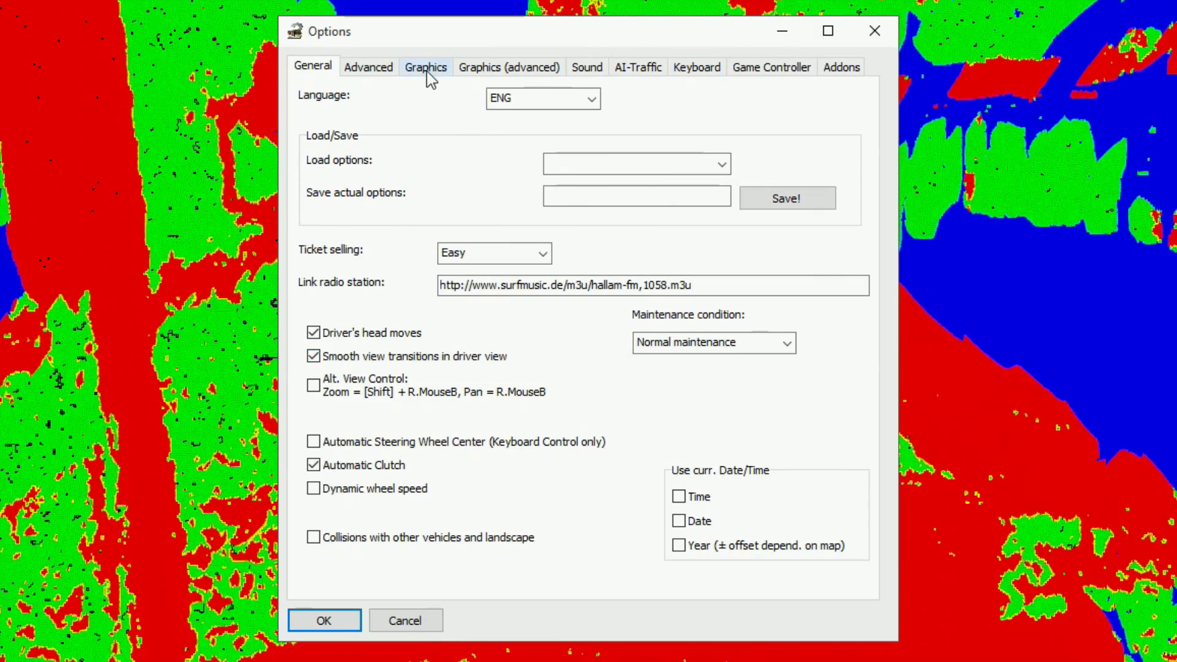
click(426, 71)
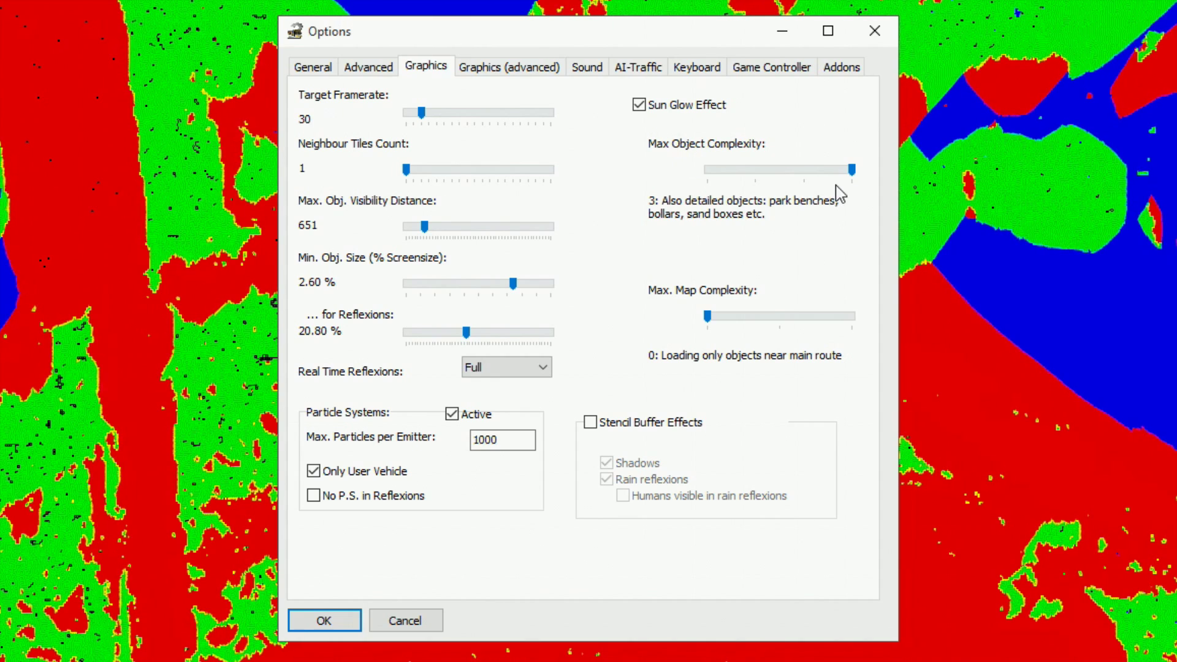
mouse_move(851, 183)
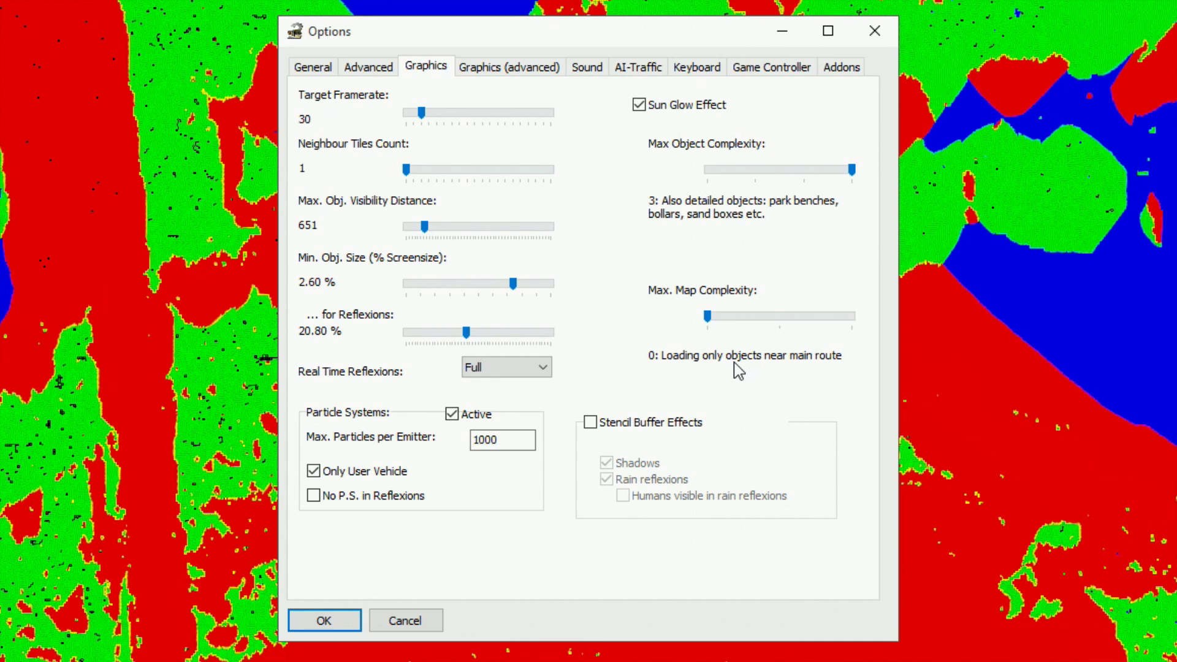
Step: Examine the advanced graphics settings, close the options and return to the game
click(489, 73)
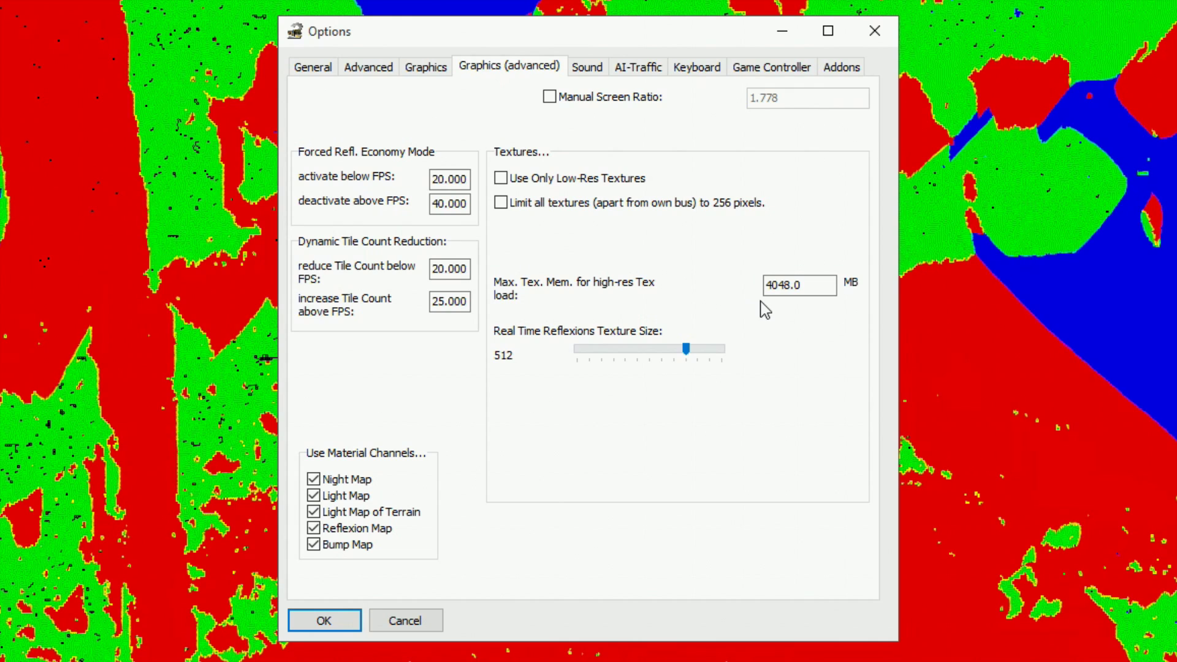
click(332, 625)
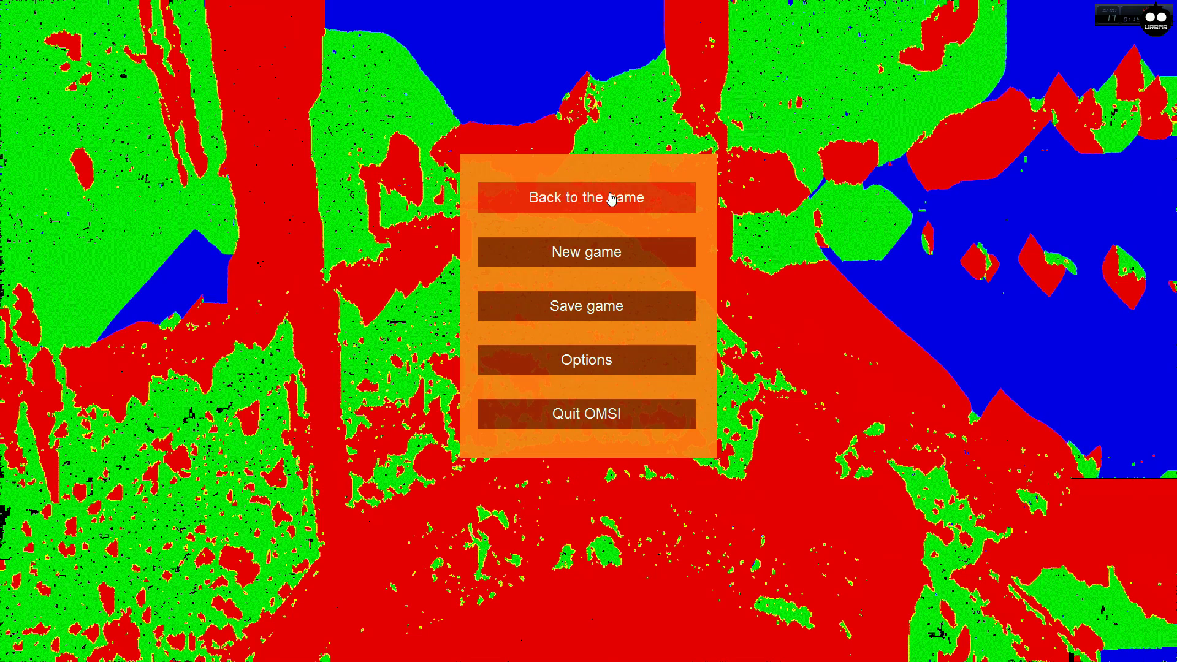
click(614, 209)
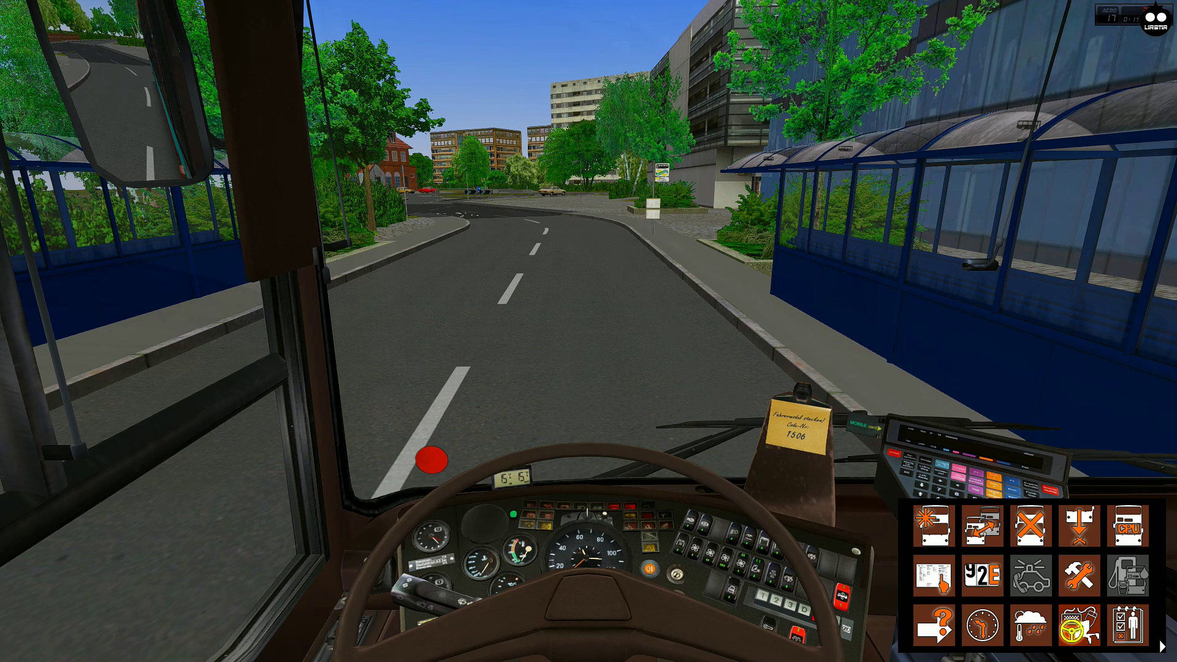